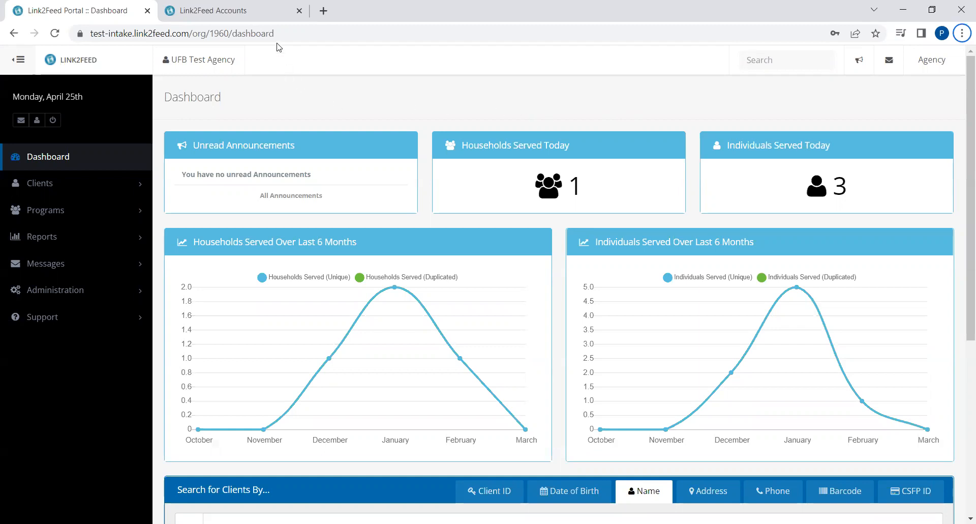
# Go back to the agency dashboard and open Administration > Users for UFB Test Agency
pyautogui.click(245, 11)
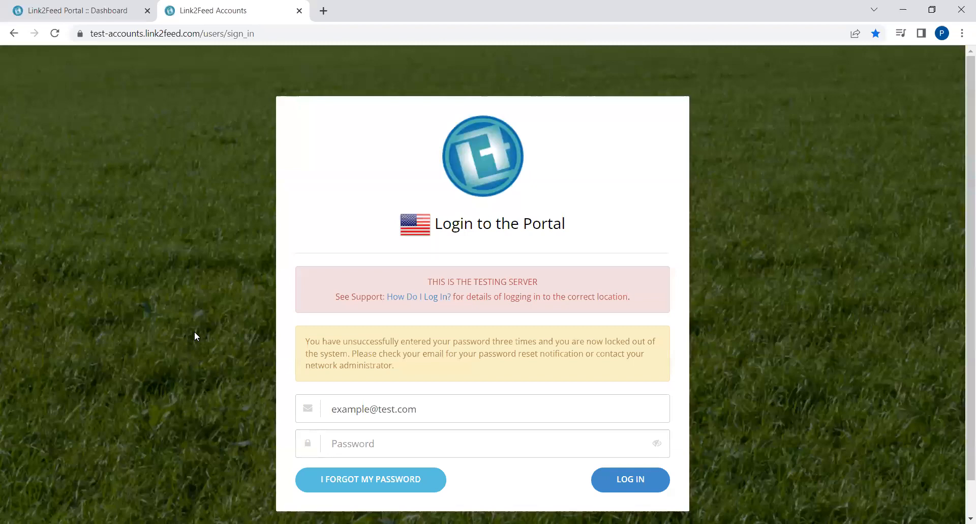
pyautogui.click(81, 7)
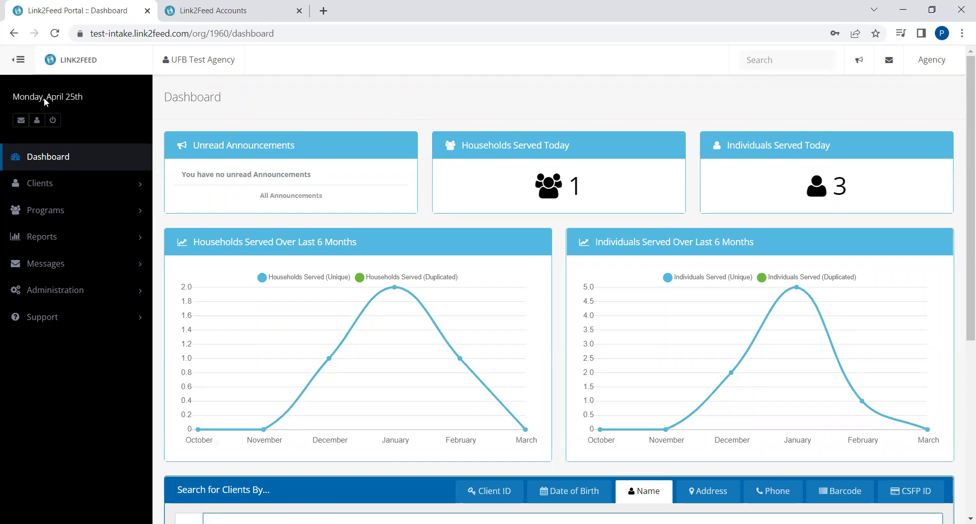
pyautogui.click(65, 293)
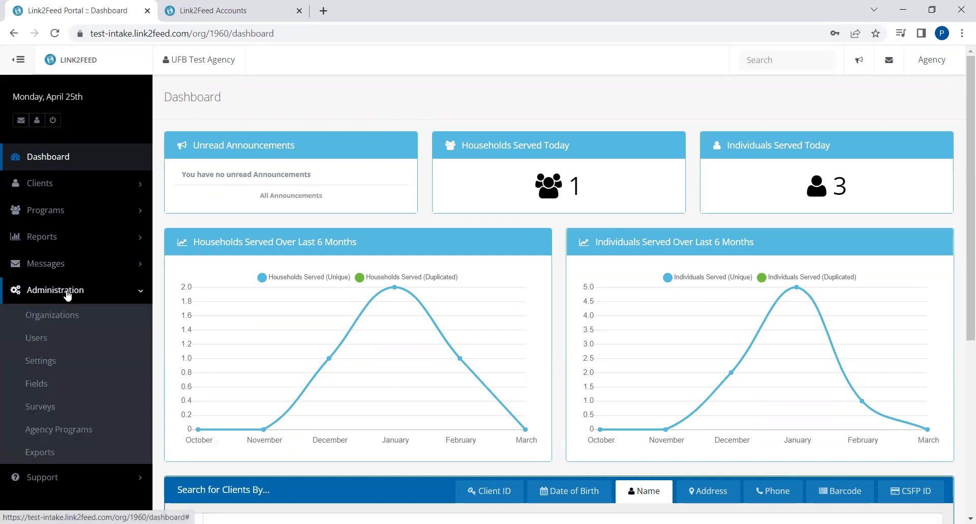
pyautogui.click(42, 340)
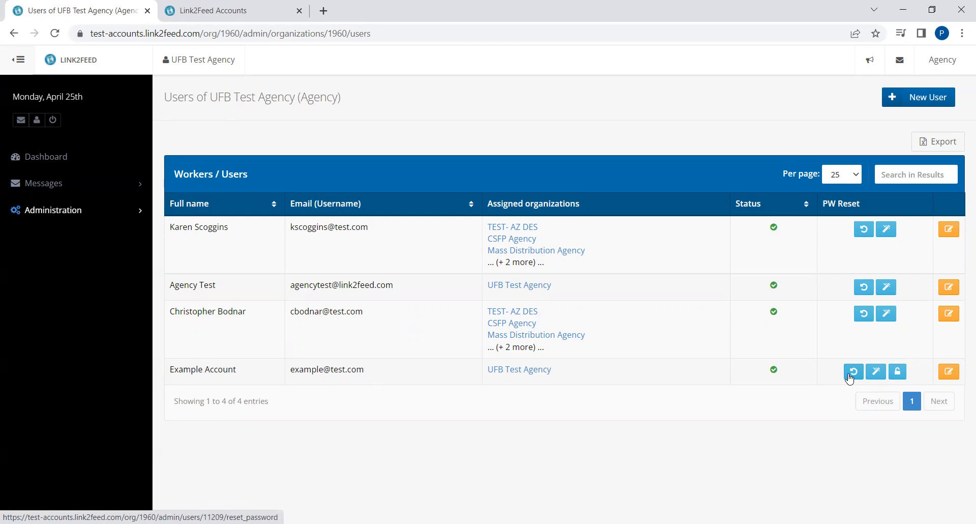
# Give Example Account a new password entered twice and saved, then start a New User
pyautogui.click(879, 372)
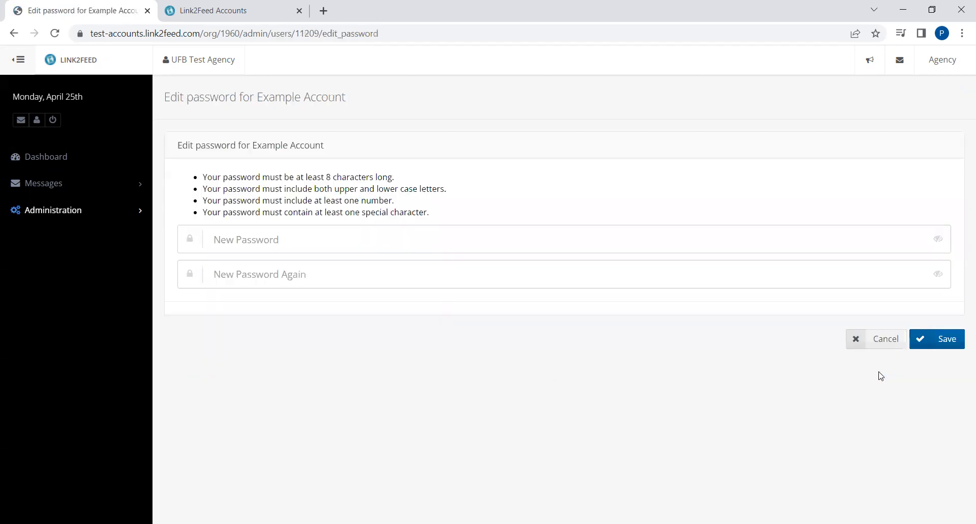
pyautogui.click(242, 239)
pyautogui.click(383, 406)
pyautogui.click(239, 241)
pyautogui.write('a')
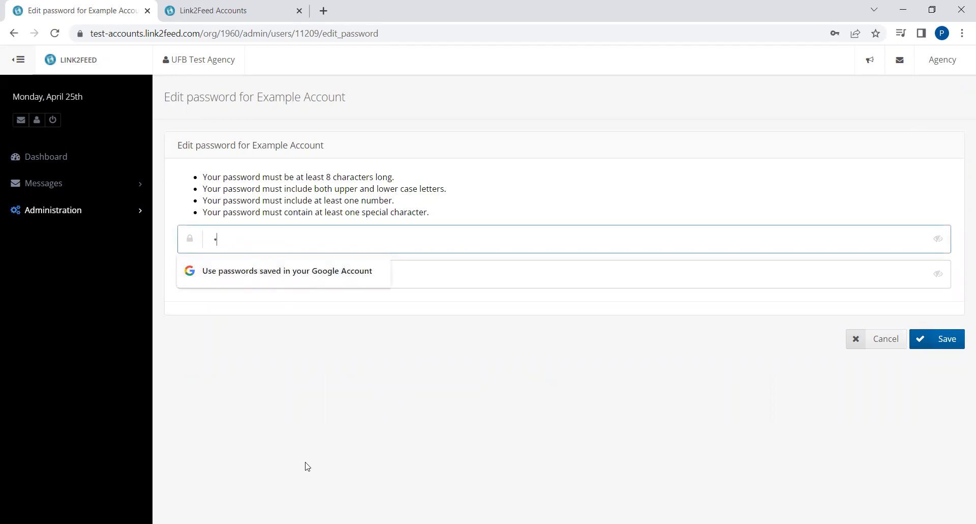
pyautogui.write('••••••••••')
pyautogui.press('Tab')
pyautogui.write('••••••••••')
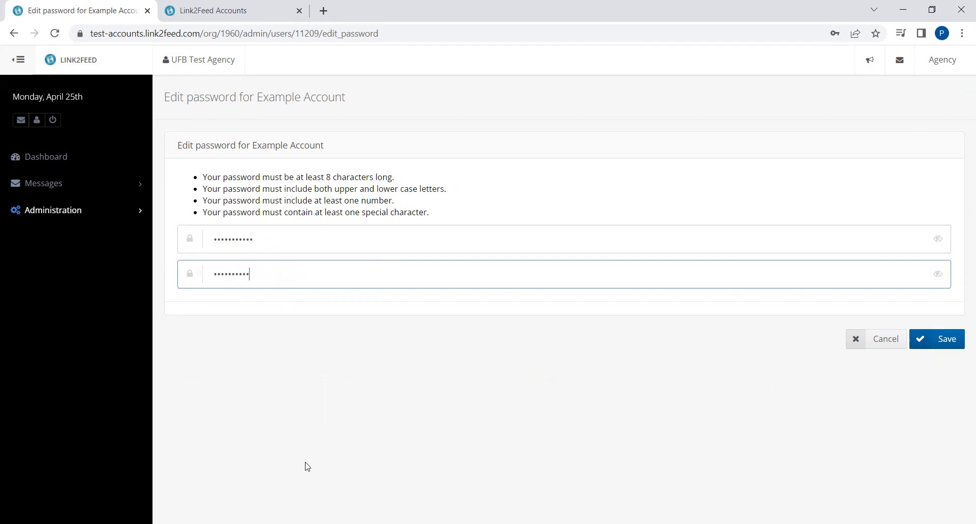
pyautogui.click(951, 338)
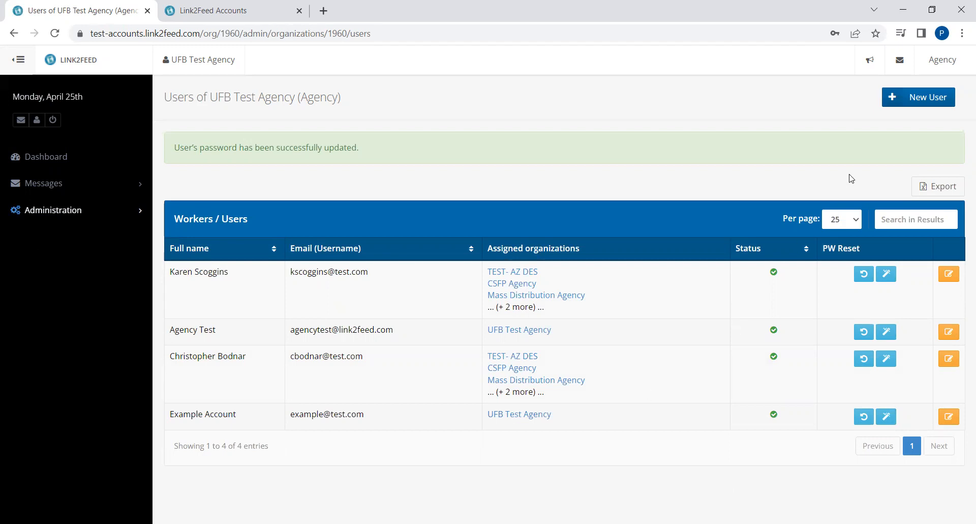
pyautogui.click(926, 100)
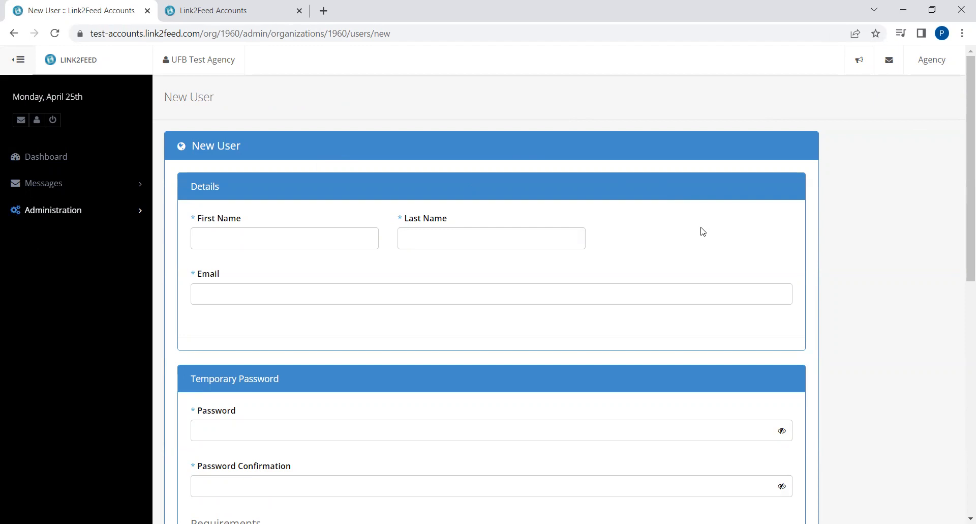
# Enter first name 'Example 2', last name 'Account', and the user's e-mail address
pyautogui.scroll(-5, 703, 229)
pyautogui.scroll(-3, 703, 231)
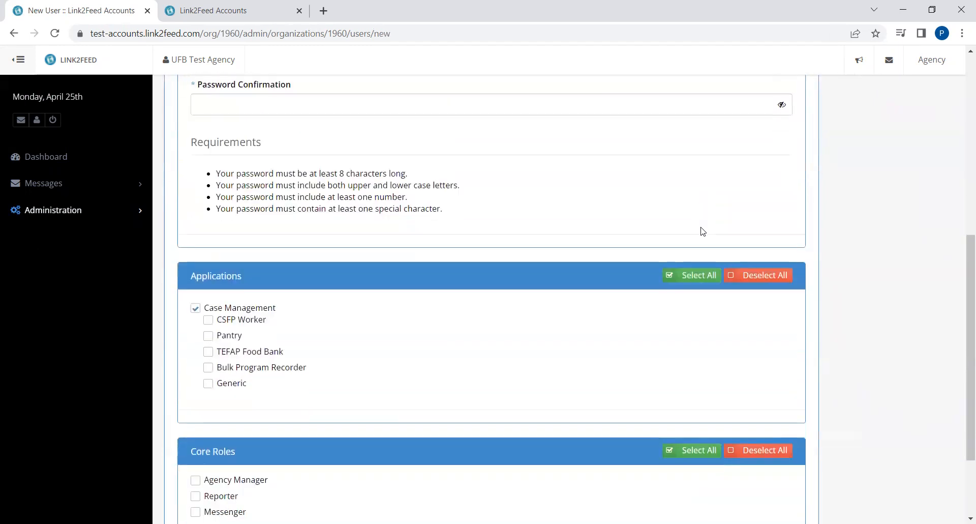
pyautogui.scroll(-2, 610, 194)
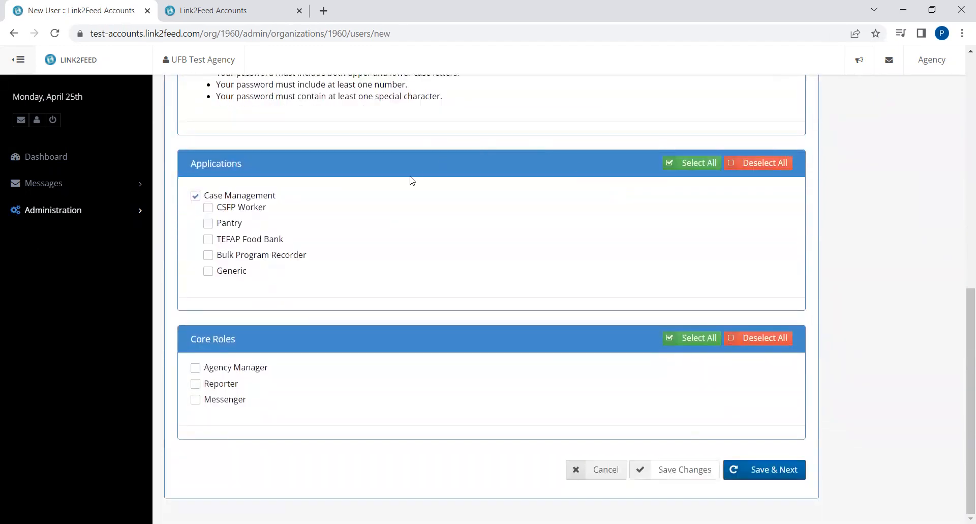
pyautogui.scroll(10, 519, 360)
pyautogui.click(292, 232)
pyautogui.write('Example E')
pyautogui.press('BackSpace')
pyautogui.write('2')
pyautogui.press('Tab')
pyautogui.write('Account')
pyautogui.click(302, 298)
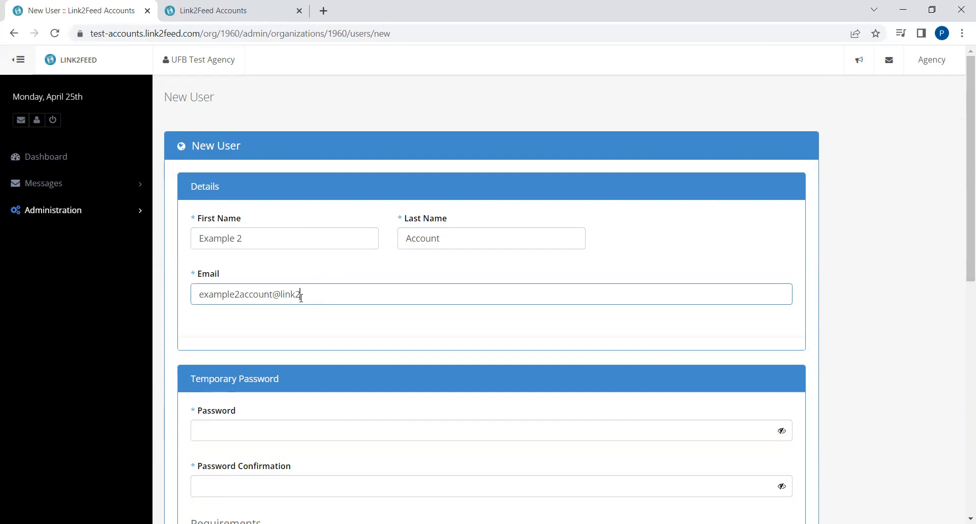
pyautogui.click(306, 332)
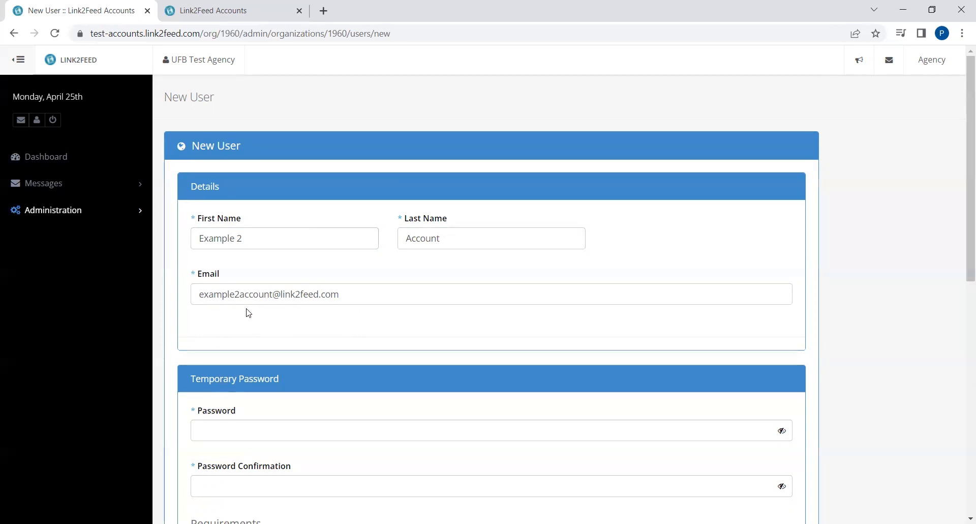
# Enter the same temporary password in Password and Password Confirmation
pyautogui.scroll(-1, 264, 279)
pyautogui.scroll(-2, 268, 270)
pyautogui.click(234, 240)
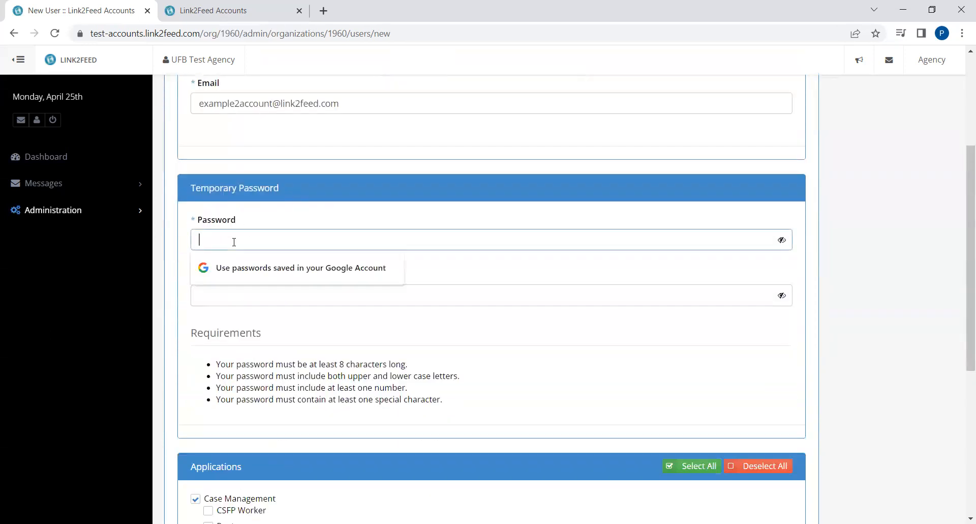
pyautogui.click(350, 187)
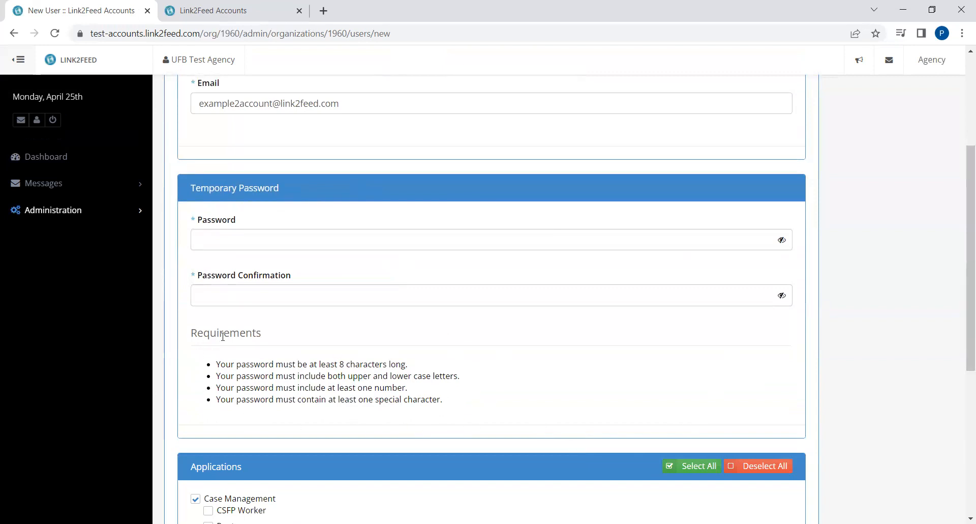
pyautogui.click(265, 240)
pyautogui.write('•••••••••')
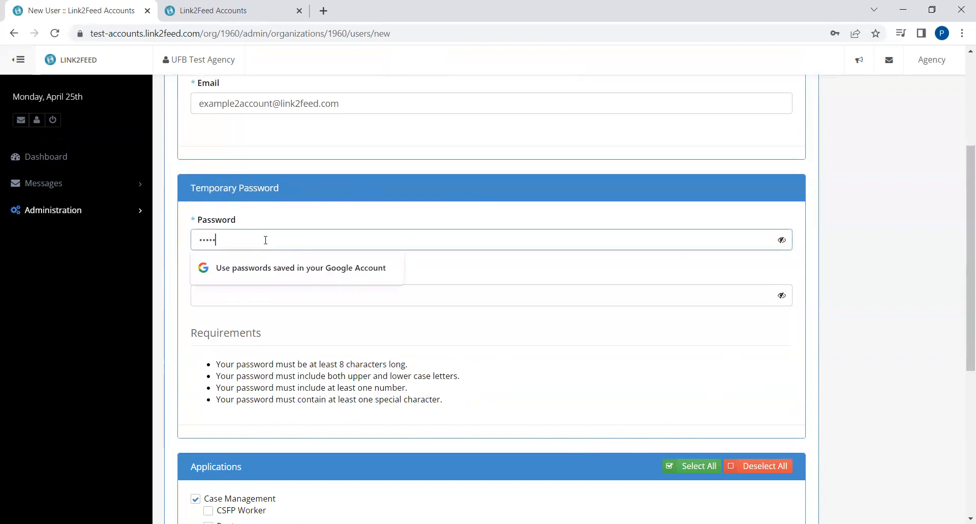
pyautogui.write('•')
pyautogui.press('Tab')
pyautogui.write('••••••••••')
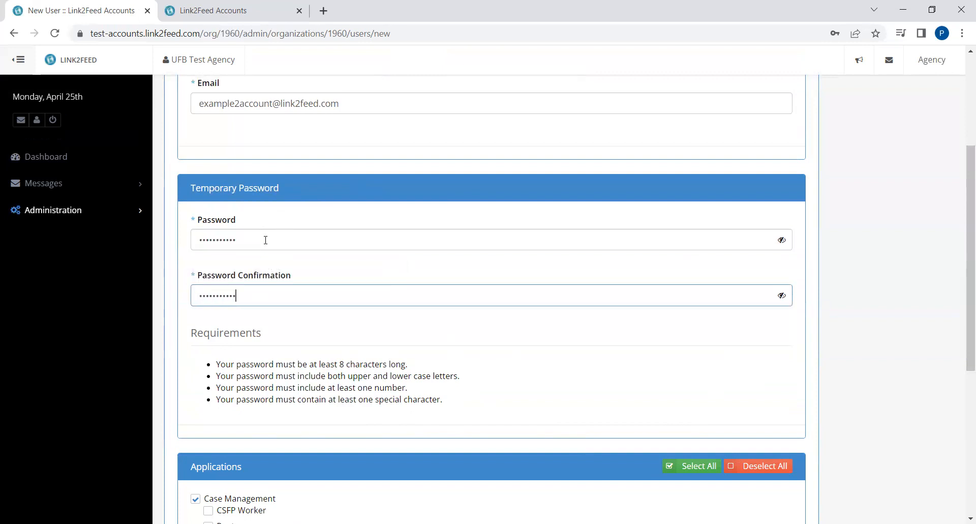
pyautogui.click(564, 382)
pyautogui.scroll(-5, 555, 355)
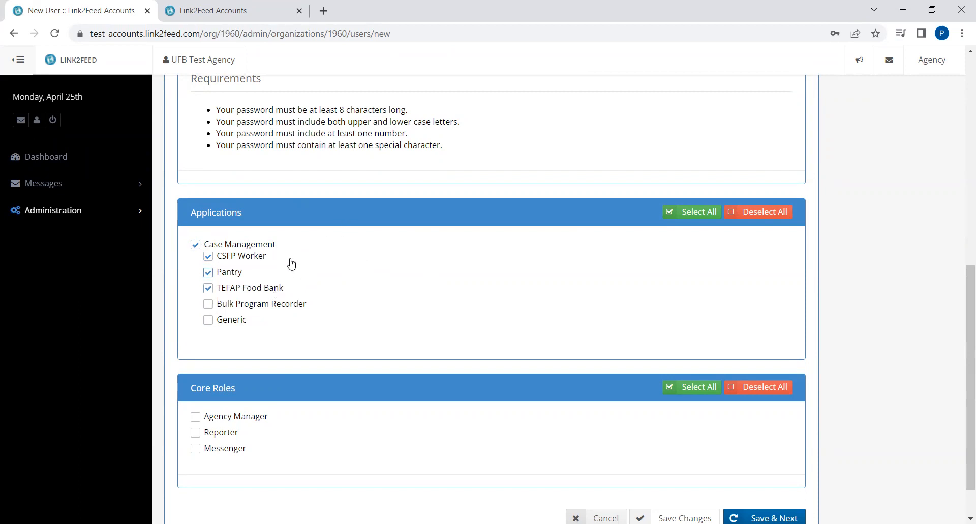
# Tick the Agency Manager and Reporter core roles, leaving Messenger unticked
pyautogui.scroll(-1, 427, 224)
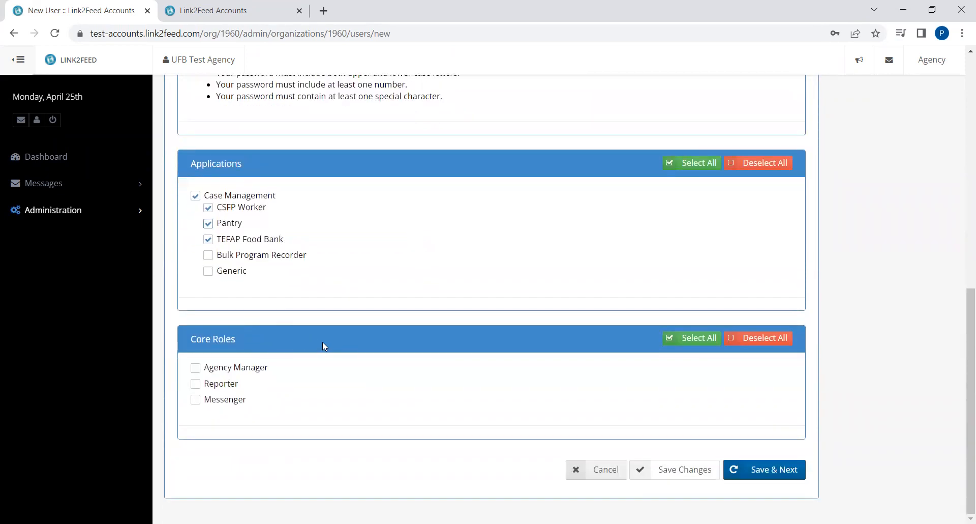
pyautogui.click(196, 370)
pyautogui.click(194, 387)
pyautogui.click(196, 404)
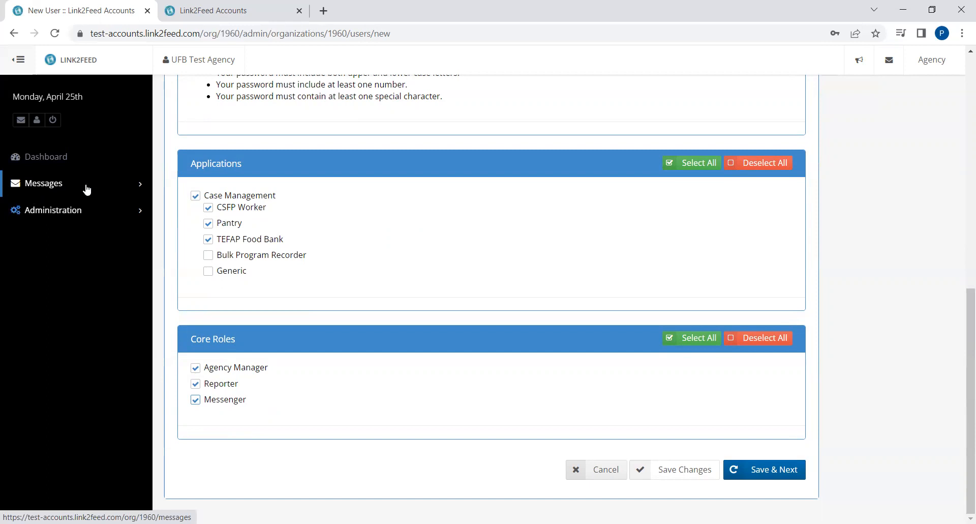
pyautogui.click(196, 400)
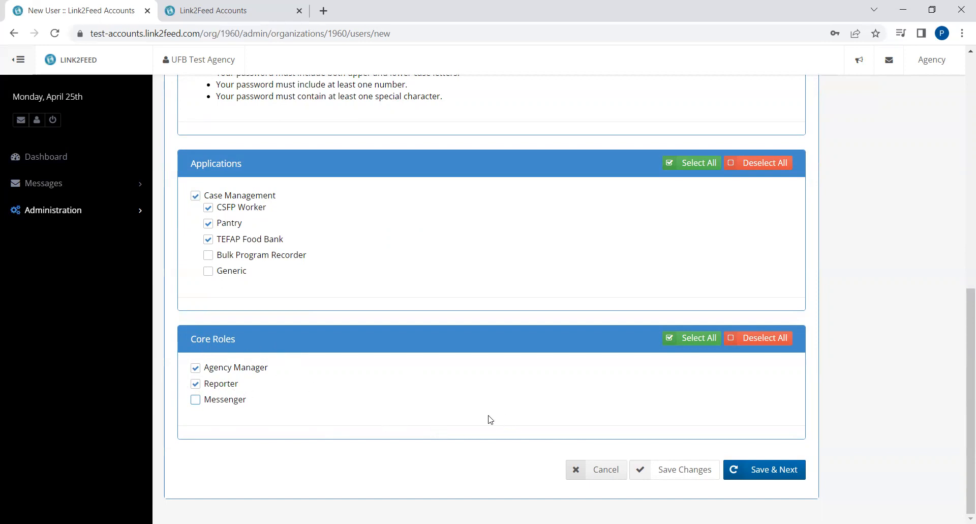
# Save the new user with Save & Next
pyautogui.scroll(3, 517, 367)
pyautogui.scroll(-3, 464, 318)
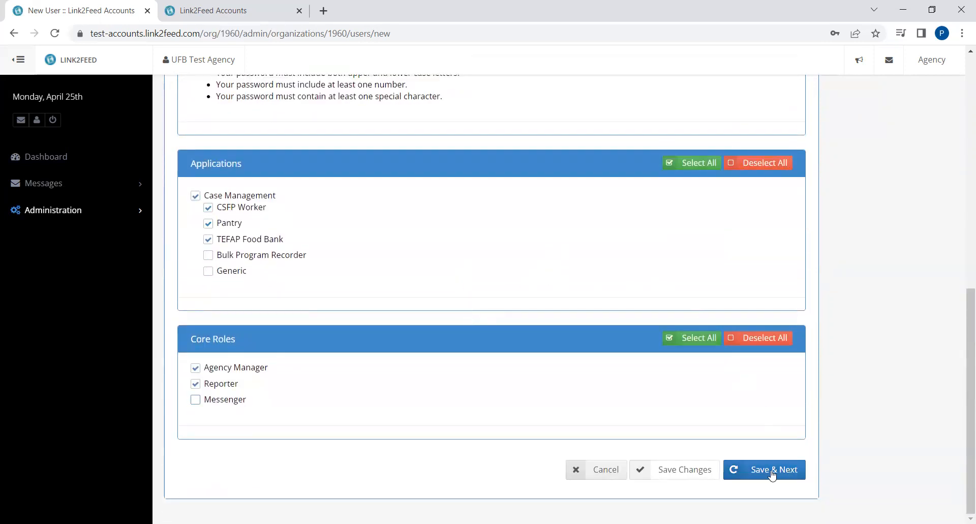
pyautogui.click(772, 474)
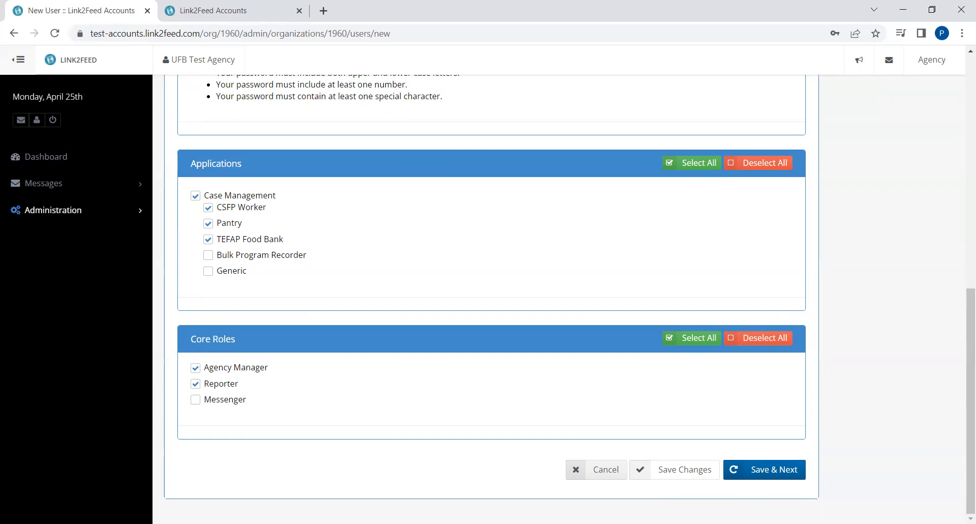
pyautogui.click(775, 468)
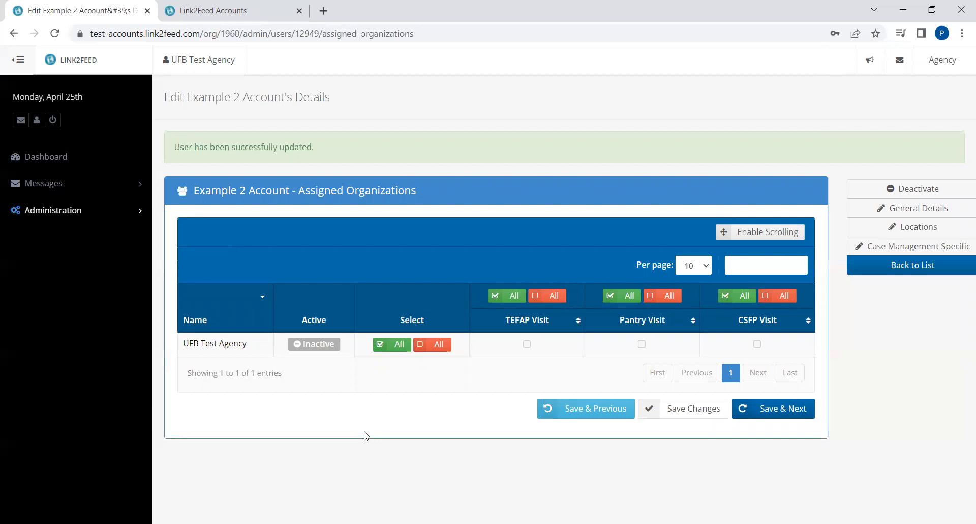
# Set UFB Test Agency to Active, select all TEFAP, Pantry and CSFP visits, and save
pyautogui.click(314, 346)
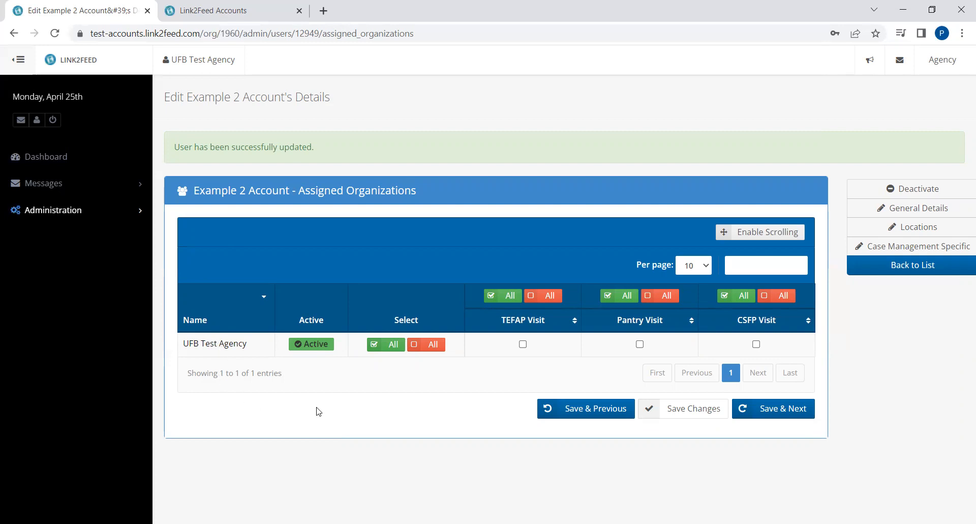
pyautogui.click(391, 345)
pyautogui.click(798, 410)
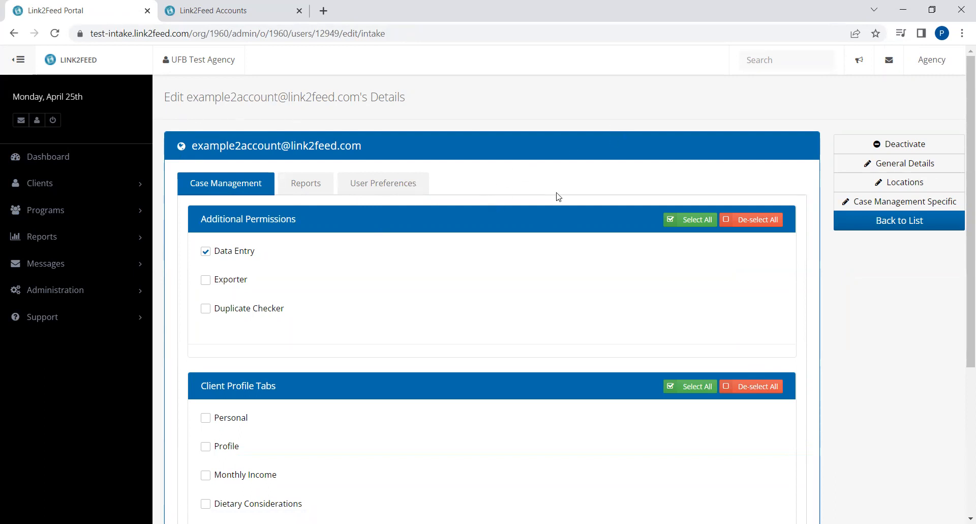
# Clear the additional case management permissions and select all eight Client Profile Tabs
pyautogui.scroll(-1, 207, 251)
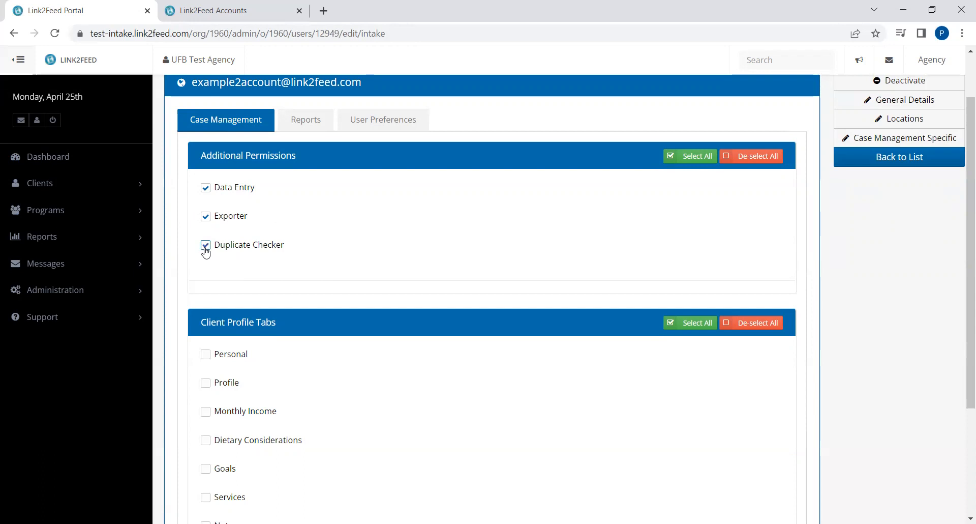
pyautogui.scroll(-1, 439, 192)
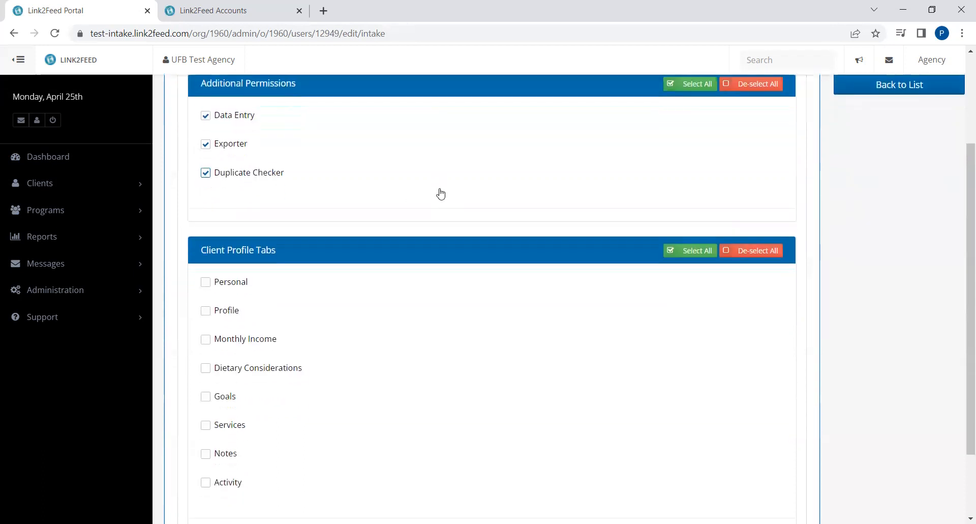
pyautogui.scroll(-1, 458, 214)
pyautogui.scroll(2, 452, 320)
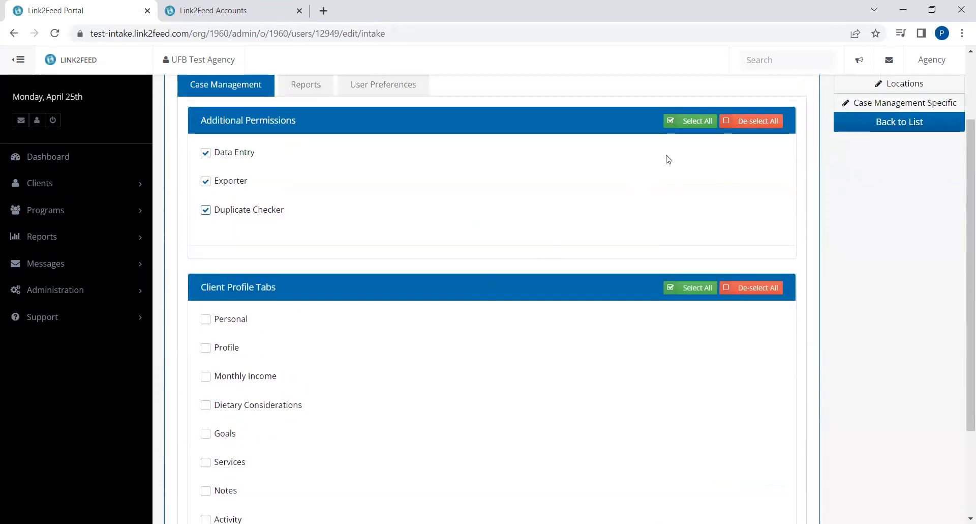
pyautogui.click(750, 120)
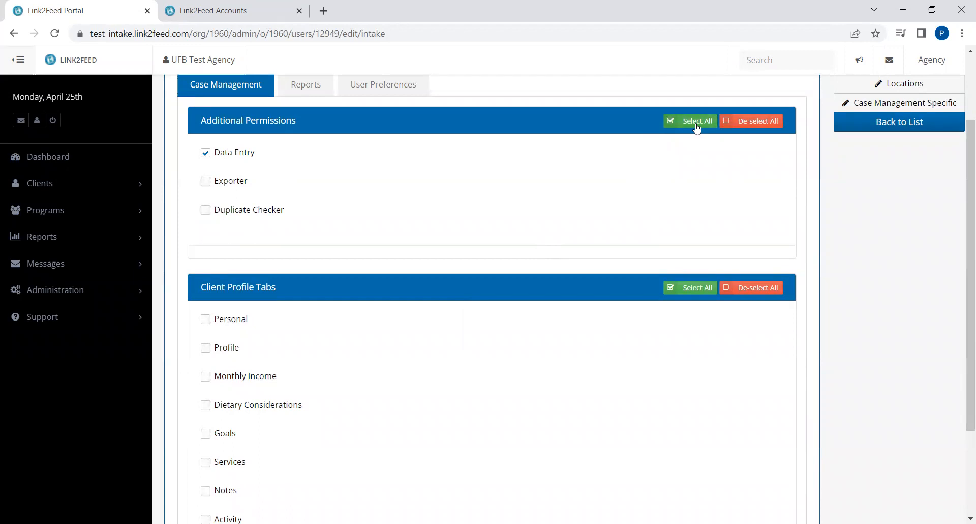
pyautogui.scroll(-2, 562, 236)
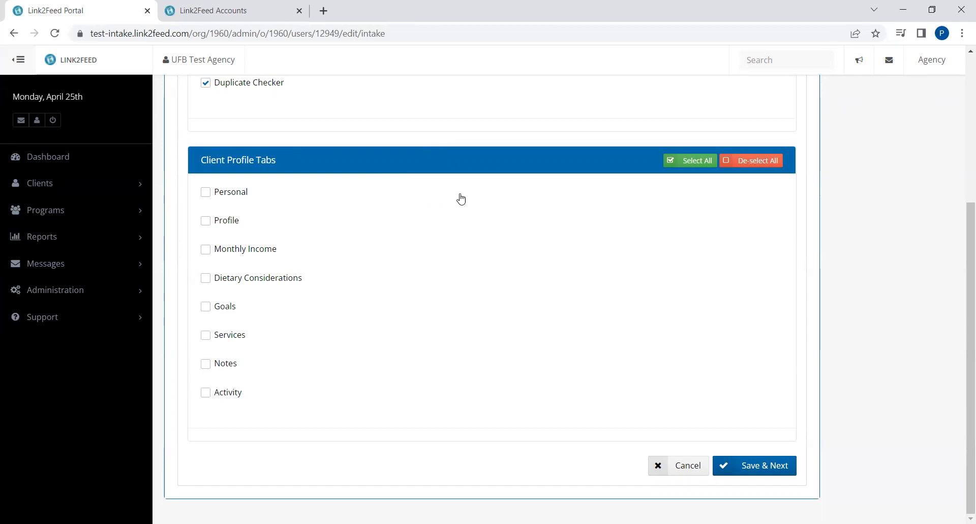
pyautogui.click(701, 166)
# Save the case management permissions and tick Statistics Report
pyautogui.click(769, 470)
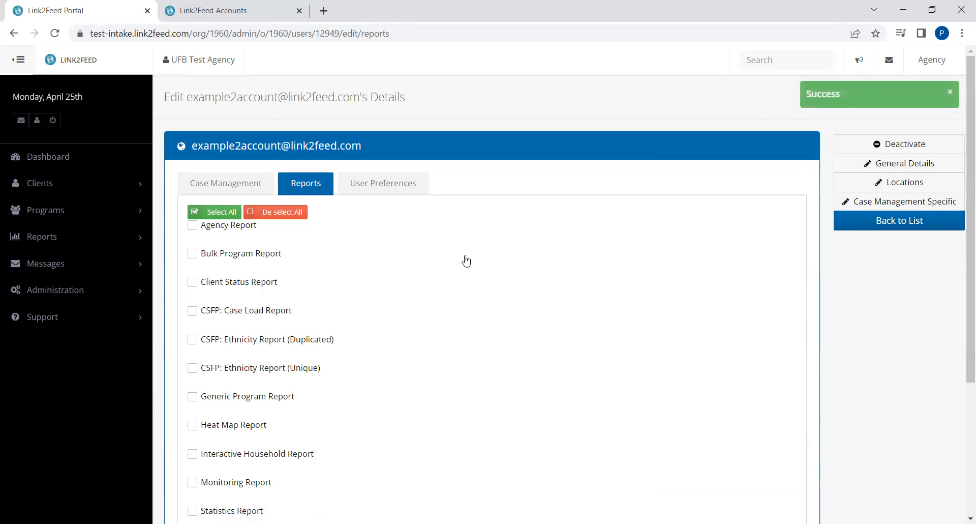
pyautogui.scroll(-4, 564, 233)
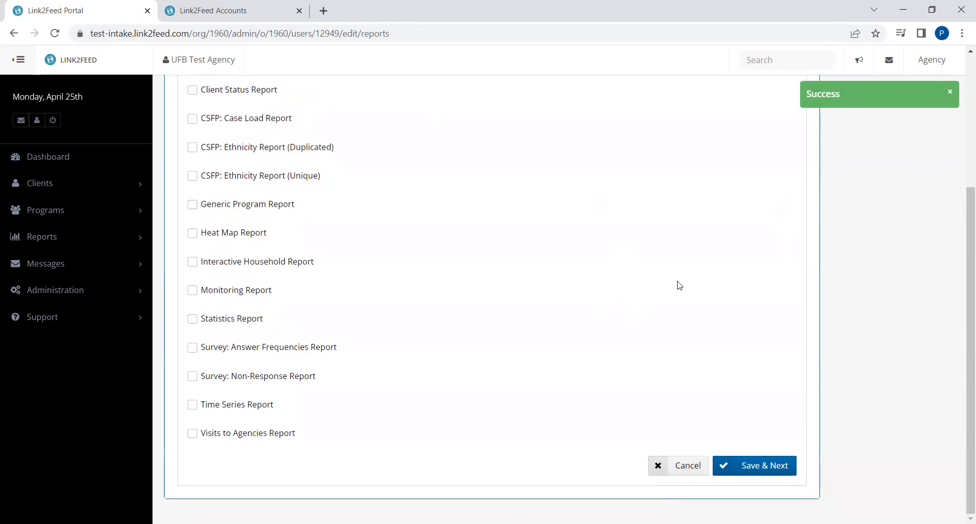
pyautogui.click(217, 326)
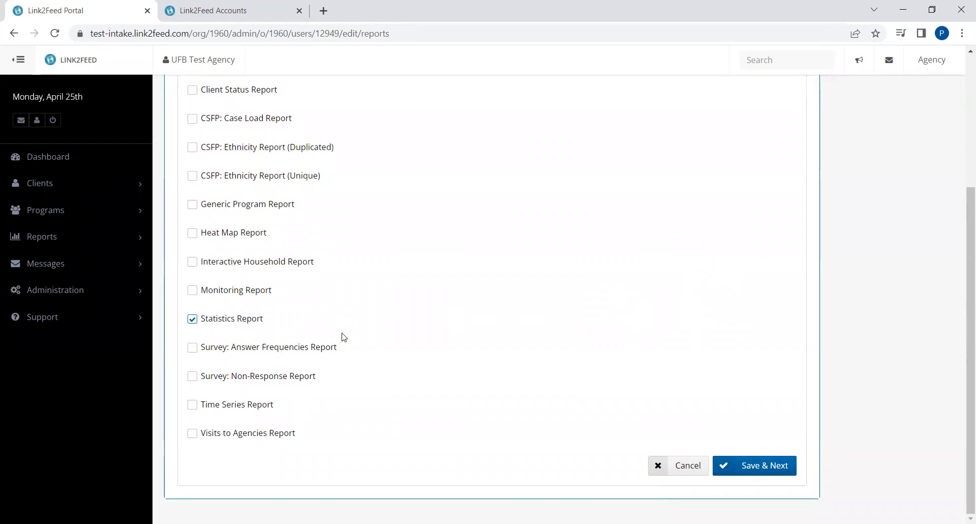
# Select all reports and save the report access
pyautogui.scroll(1, 585, 362)
pyautogui.scroll(3, 417, 346)
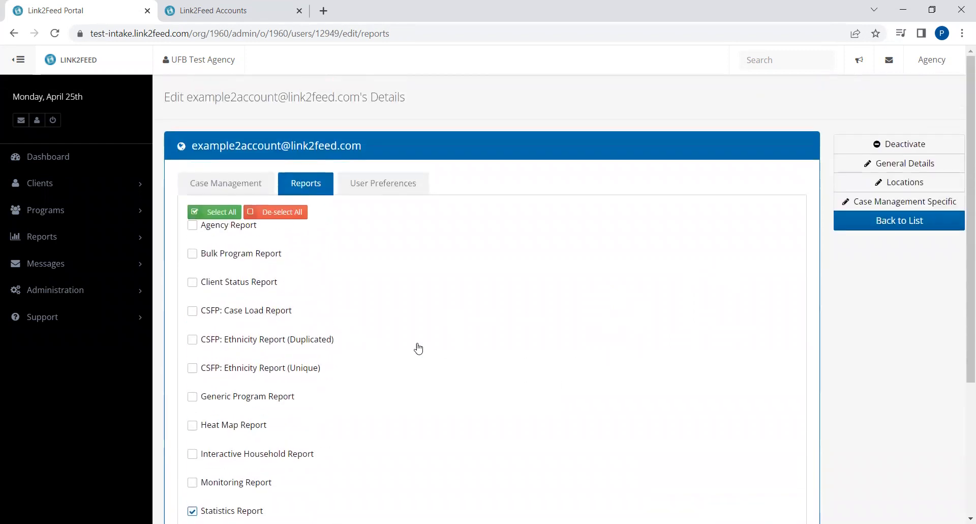
pyautogui.scroll(-1, 438, 325)
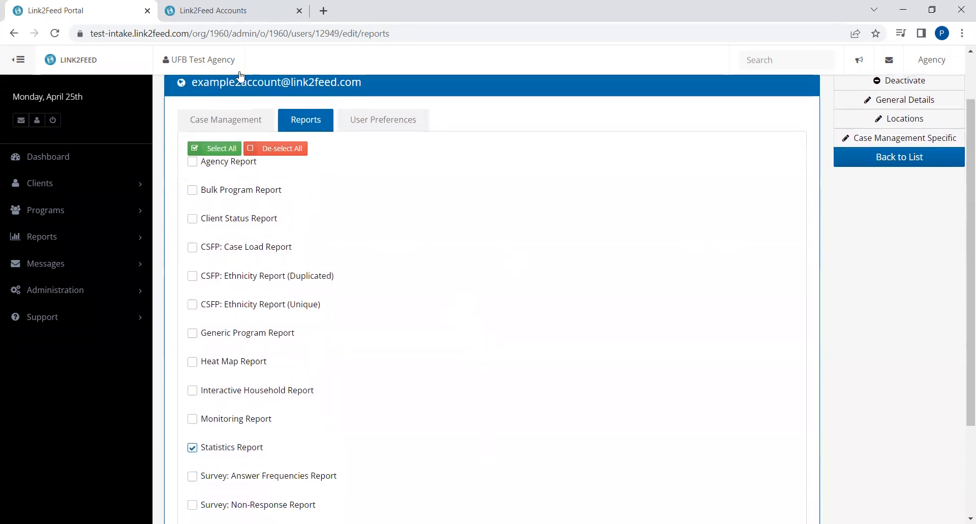
pyautogui.click(212, 148)
pyautogui.scroll(-3, 646, 371)
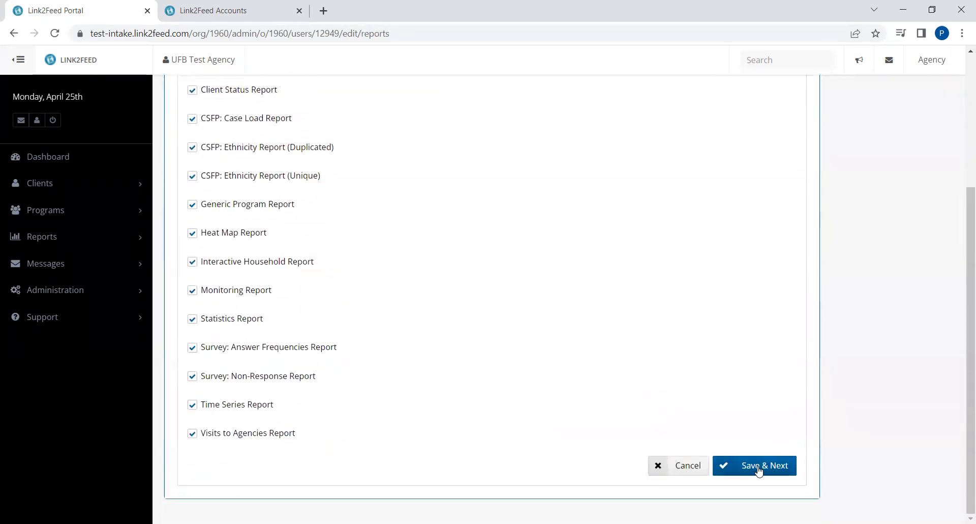
pyautogui.click(775, 472)
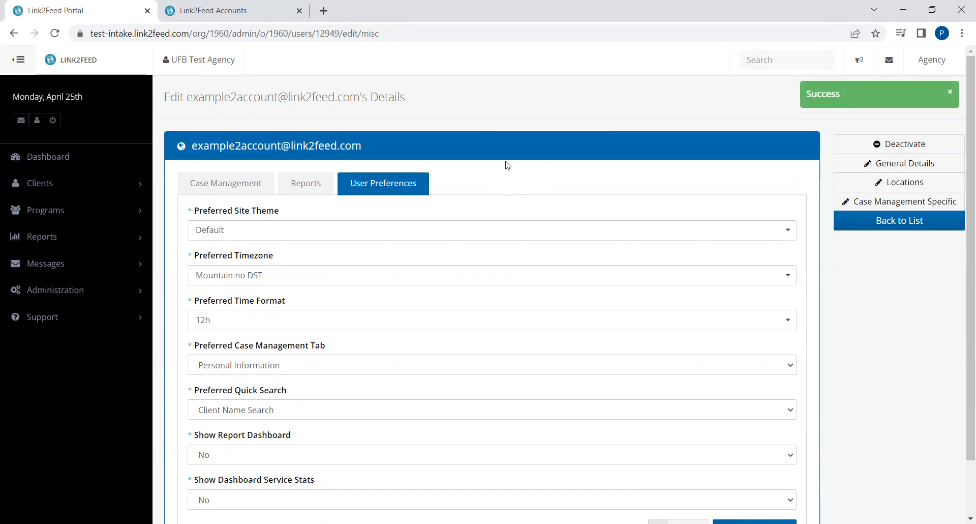
# Keep Personal Information as preferred tab and Client Name Search as quick search
pyautogui.scroll(-1, 581, 93)
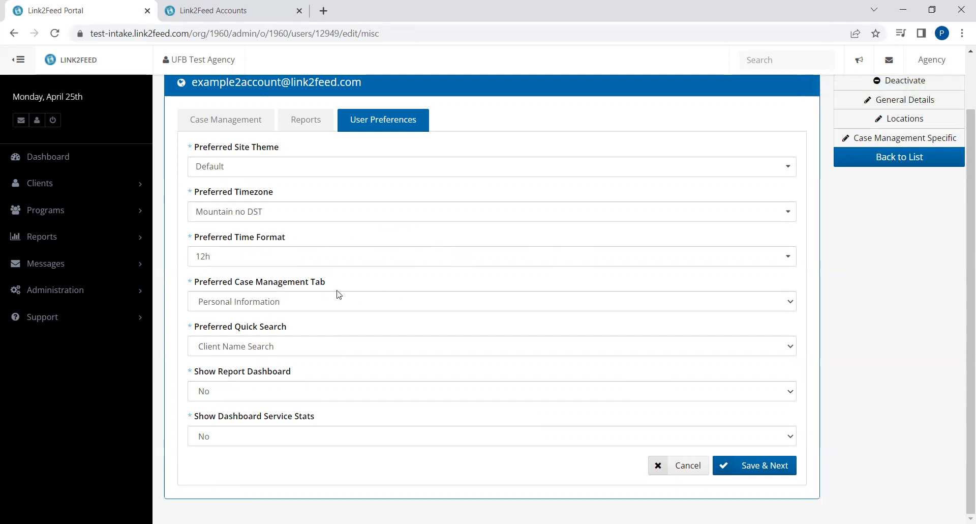
pyautogui.click(327, 306)
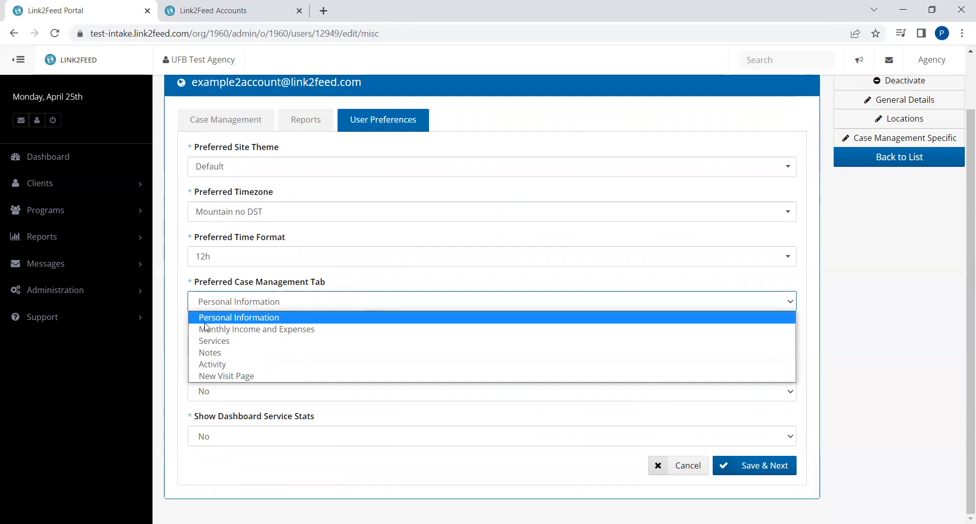
pyautogui.click(278, 314)
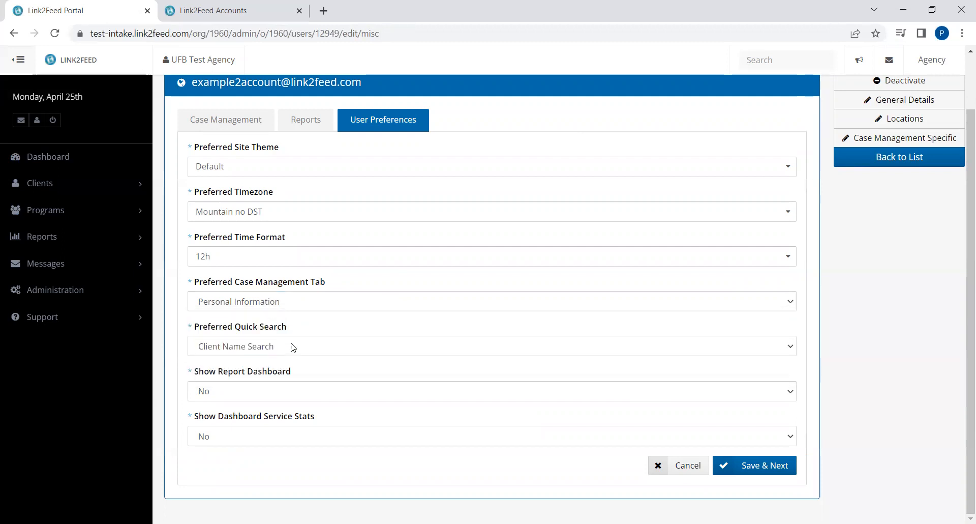
pyautogui.click(293, 348)
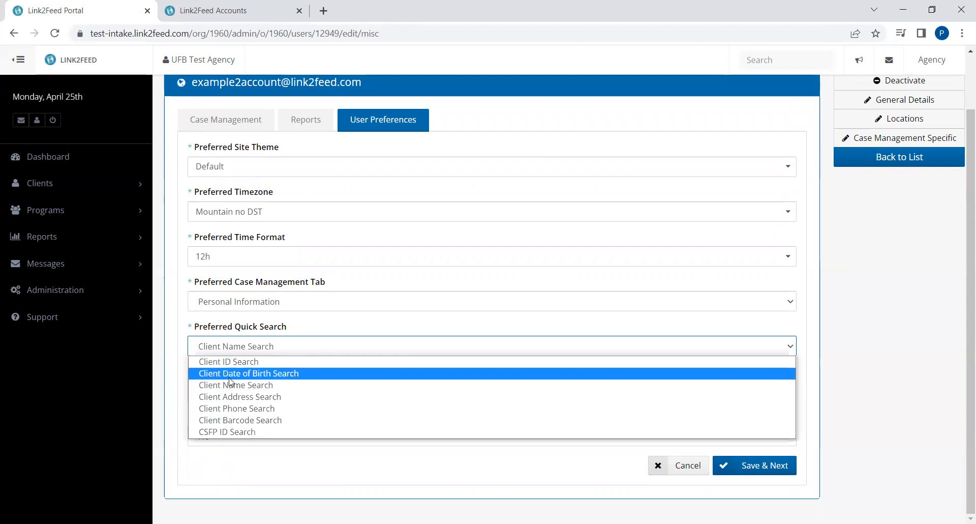
pyautogui.click(173, 388)
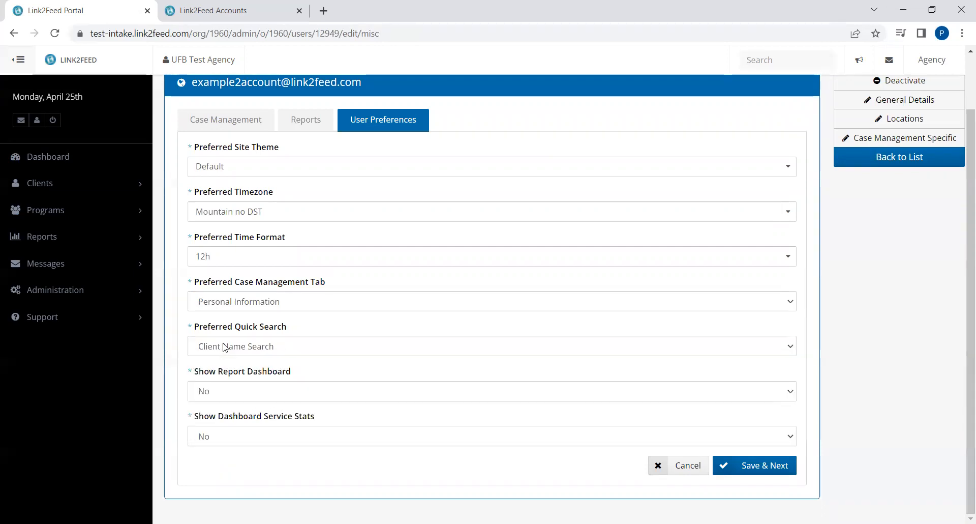
# Set Show Report Dashboard and Show Dashboard Service Stats to Yes and save
pyautogui.click(226, 396)
pyautogui.click(210, 420)
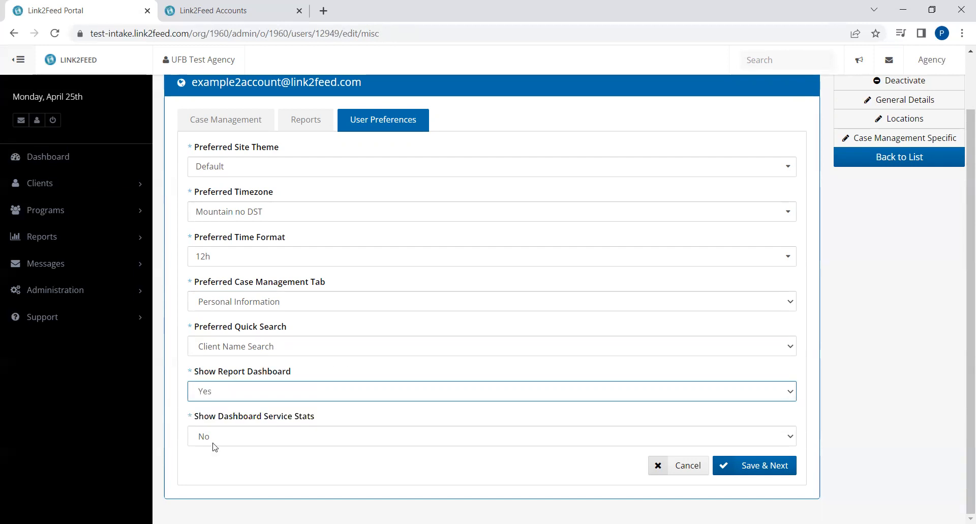
pyautogui.click(212, 438)
pyautogui.click(205, 463)
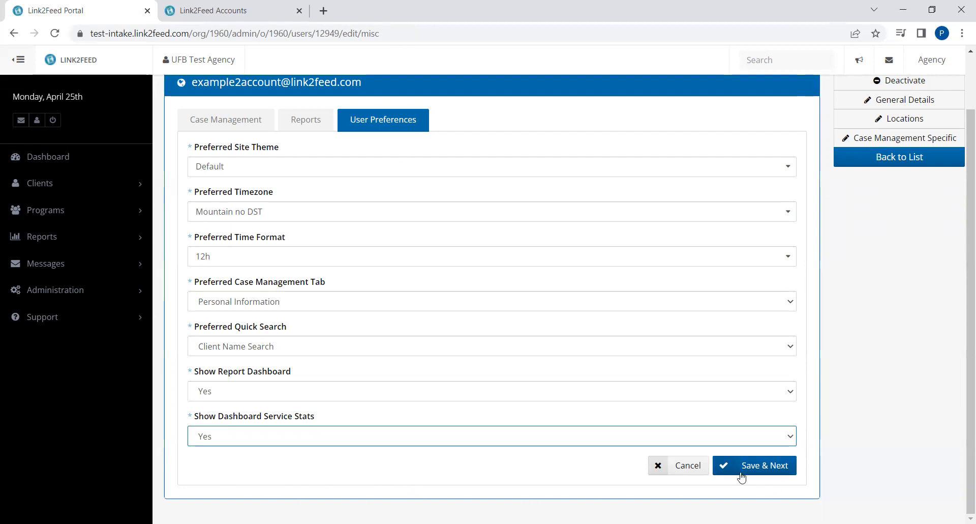
pyautogui.click(765, 469)
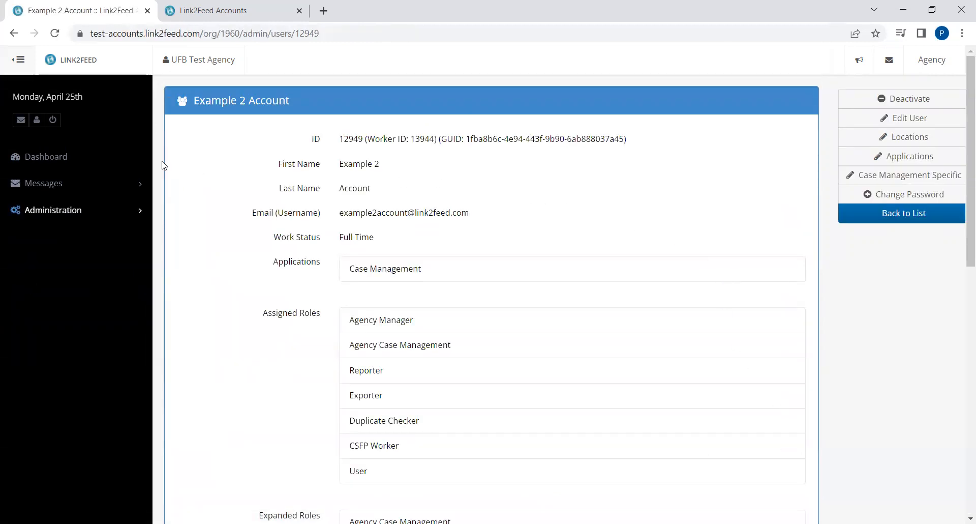
pyautogui.scroll(-3, 247, 184)
pyautogui.scroll(1, 250, 185)
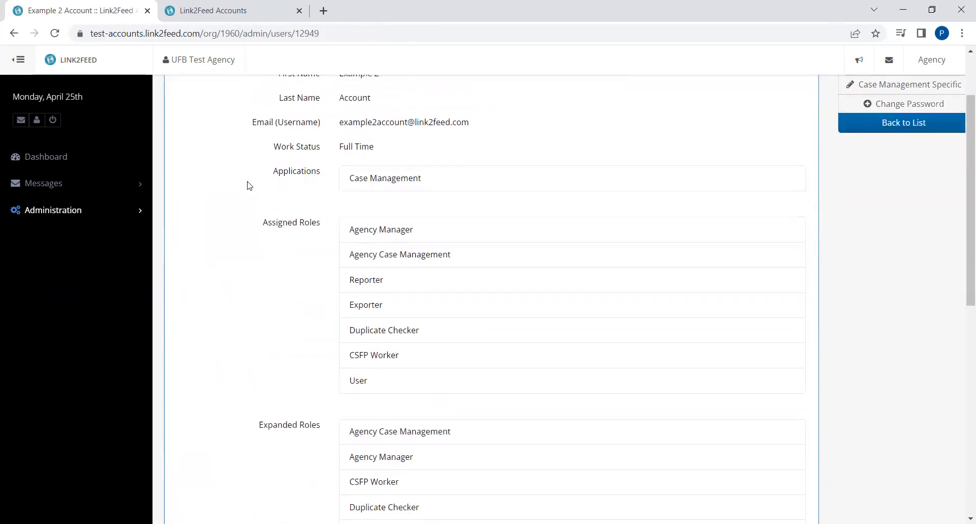
pyautogui.scroll(2, 249, 185)
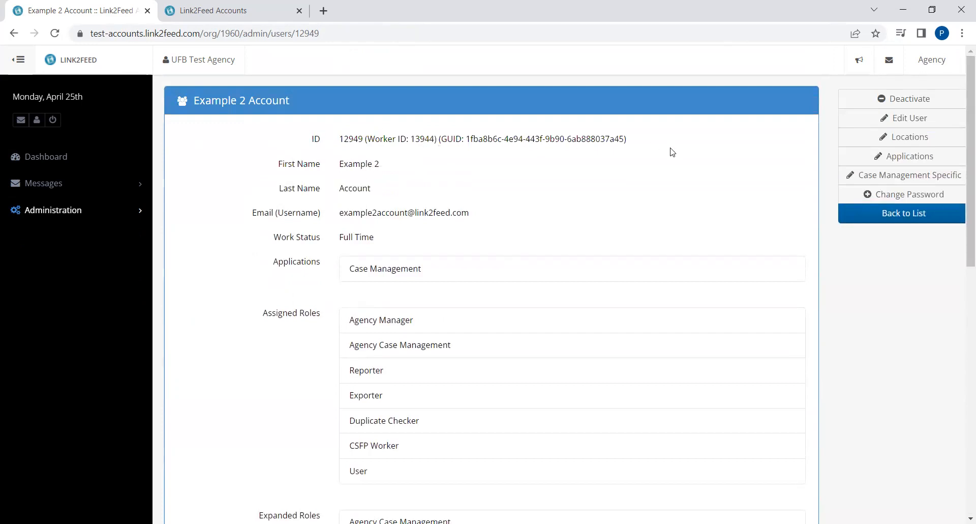
pyautogui.scroll(-7, 676, 155)
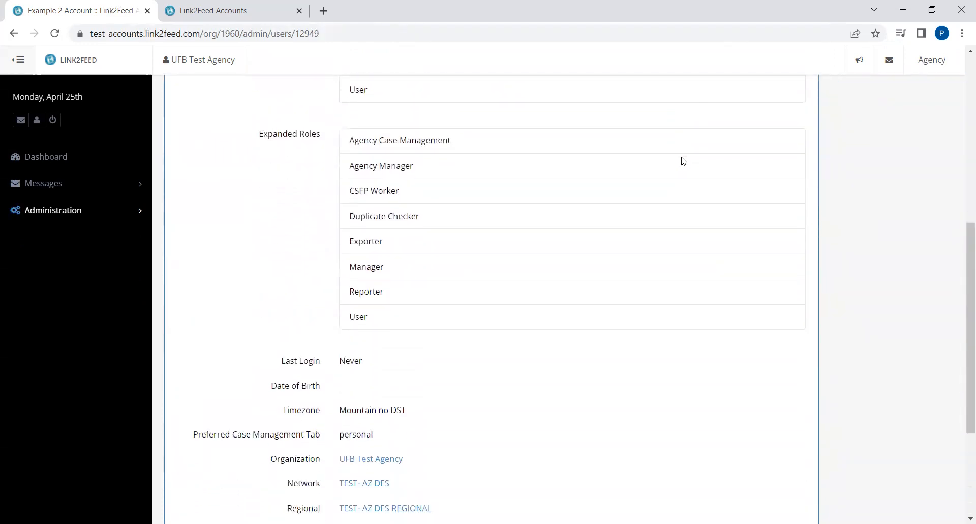
pyautogui.scroll(5, 683, 168)
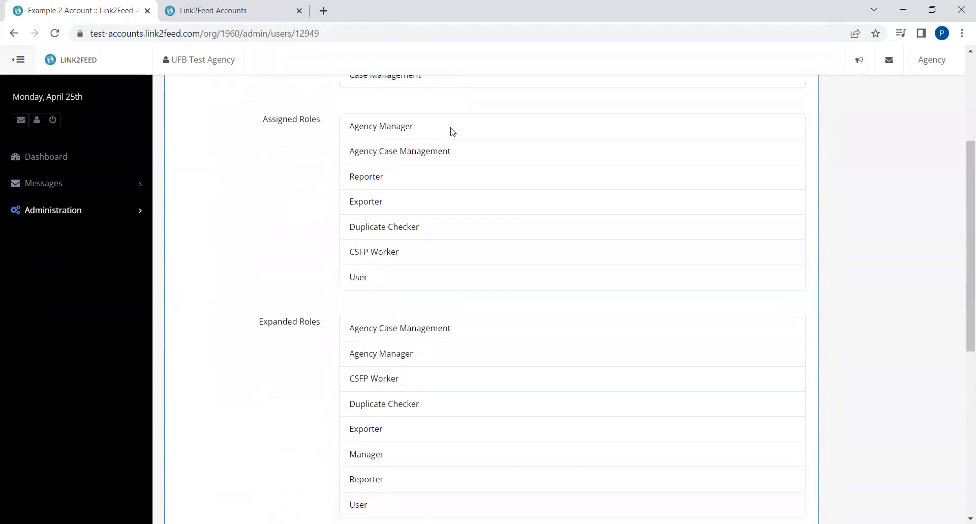
pyautogui.scroll(-2, 655, 157)
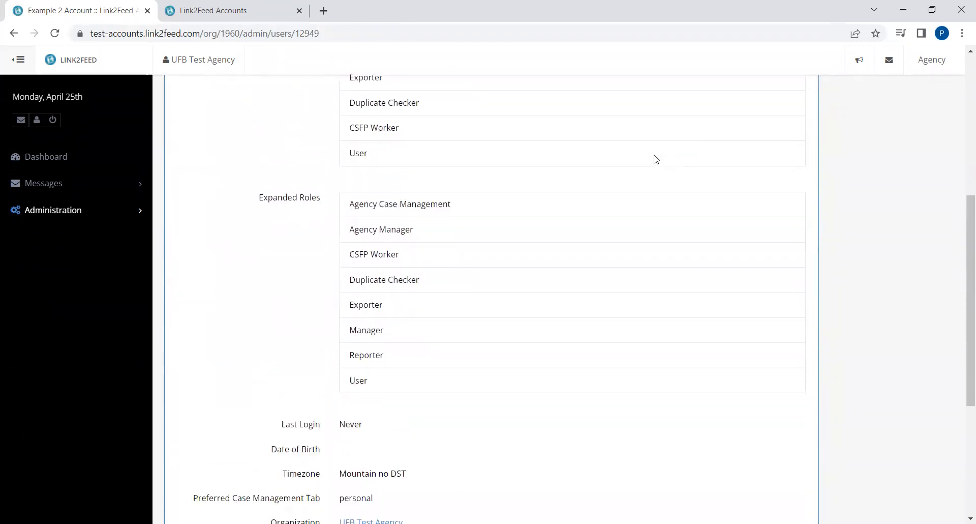
pyautogui.scroll(-5, 655, 159)
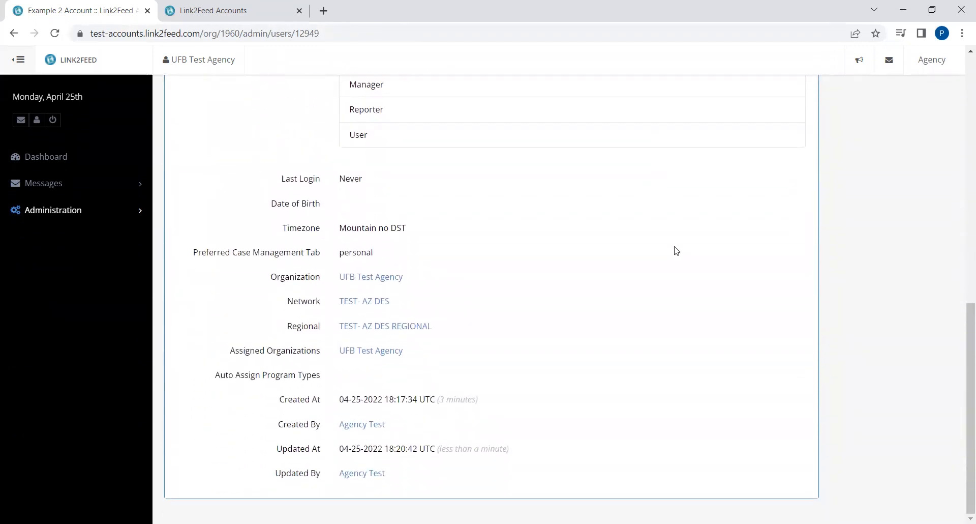
pyautogui.scroll(8, 763, 414)
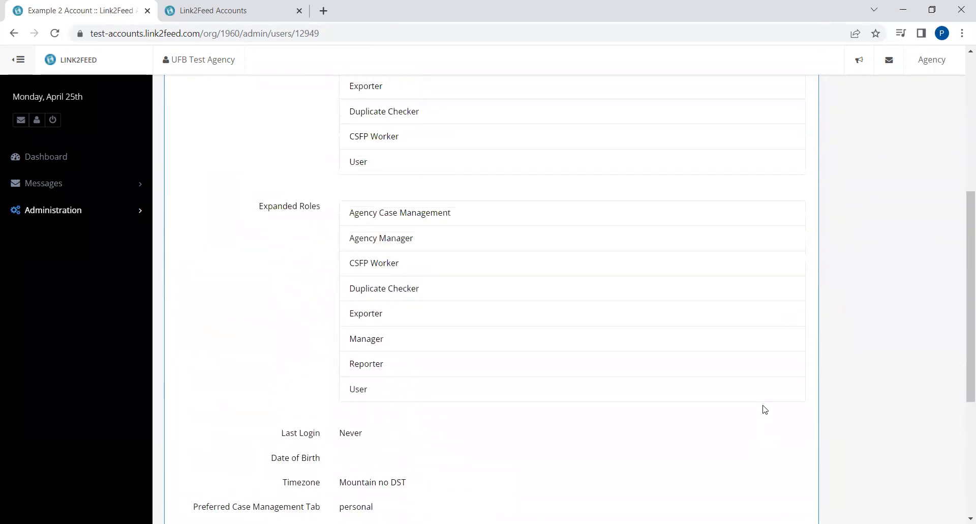
pyautogui.scroll(1, 764, 409)
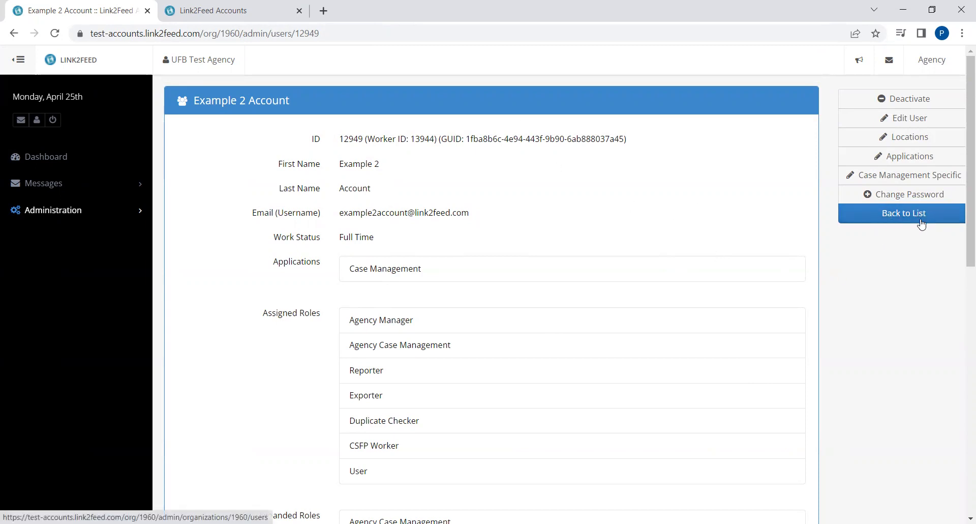
# Go back to the Users of UFB Test Agency list via Back to List
pyautogui.click(900, 222)
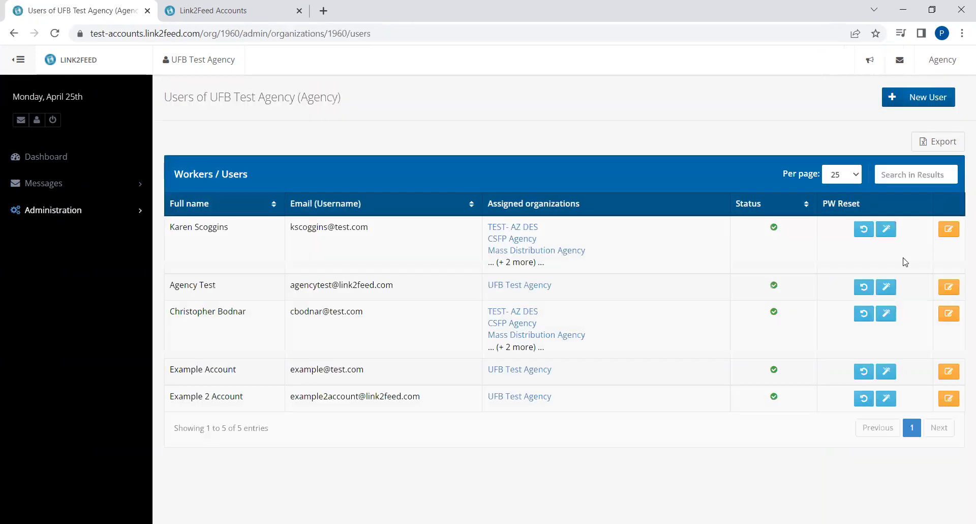